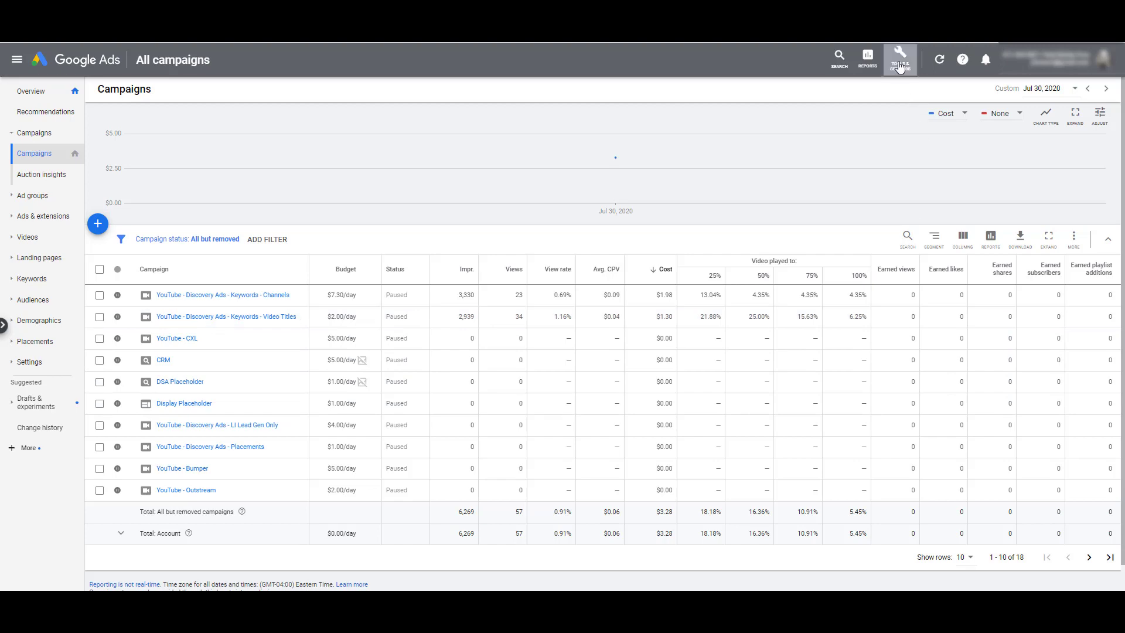
# - From Tools & Settings, open Audience manager and create a new YouTube users remarketing audience
pyautogui.click(900, 62)
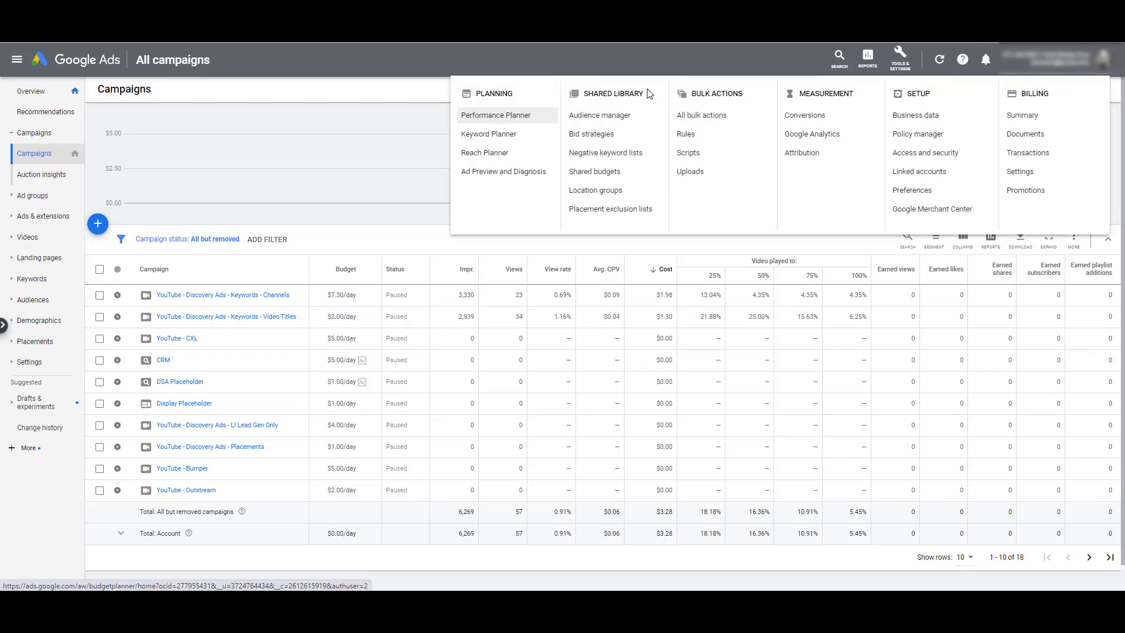
pyautogui.click(621, 122)
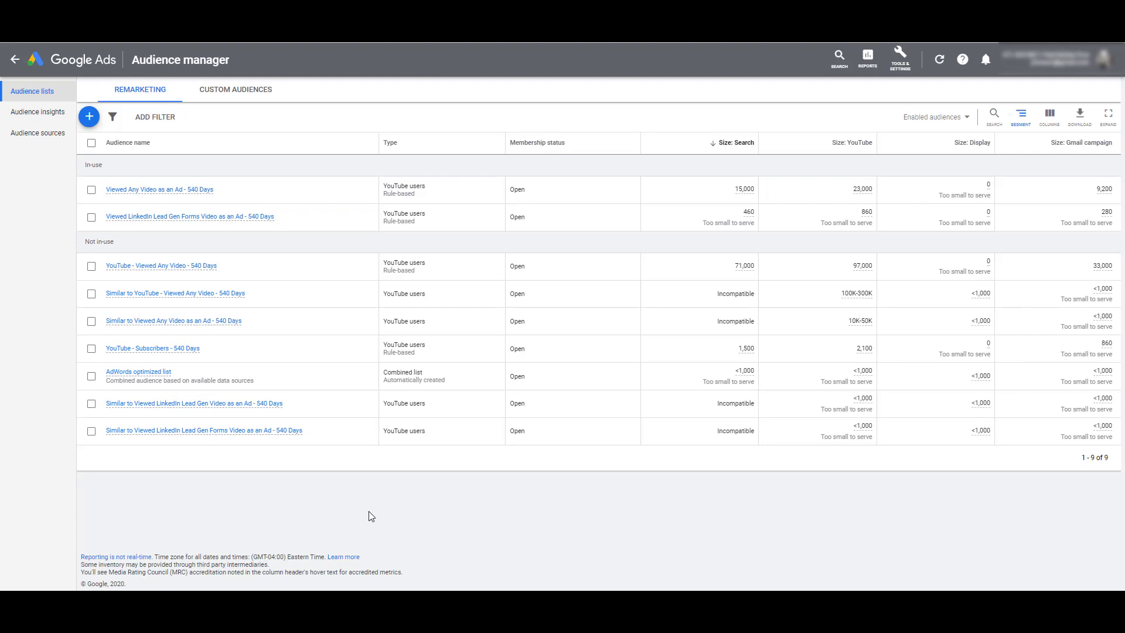
pyautogui.click(88, 120)
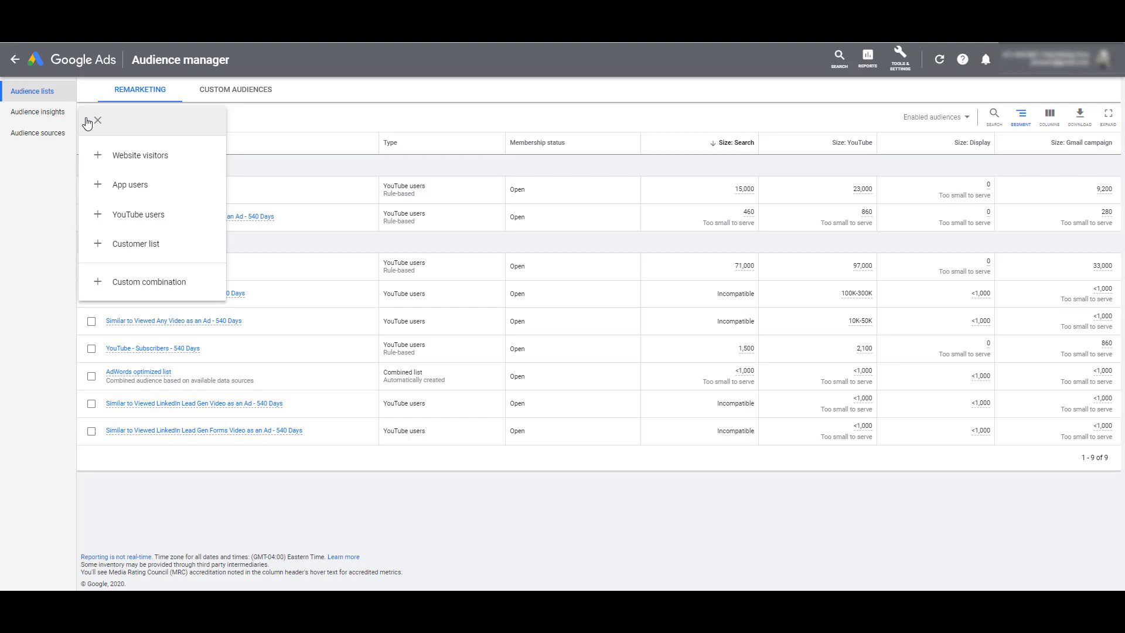
pyautogui.click(132, 218)
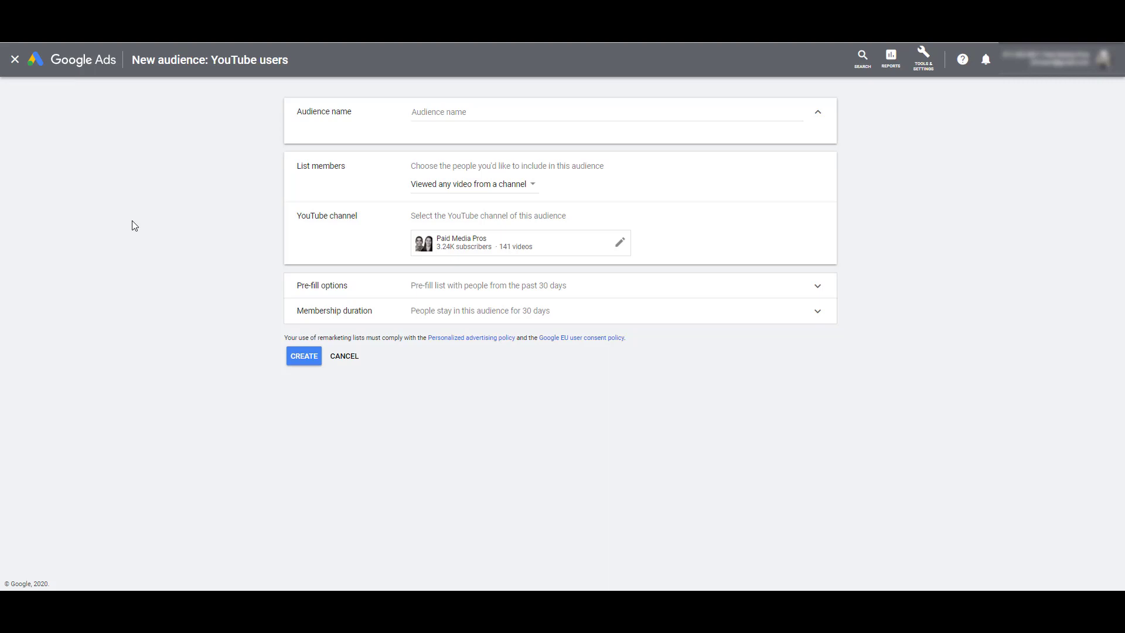
# - Open the YouTube card details on the Linked accounts page
pyautogui.click(937, 64)
pyautogui.click(941, 172)
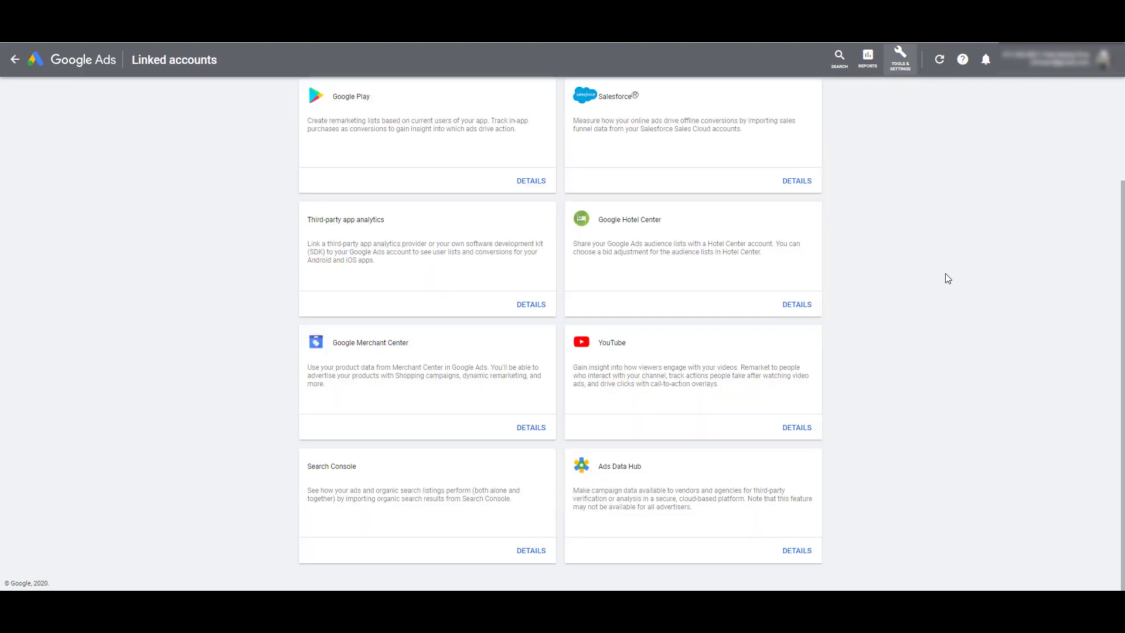
pyautogui.click(810, 438)
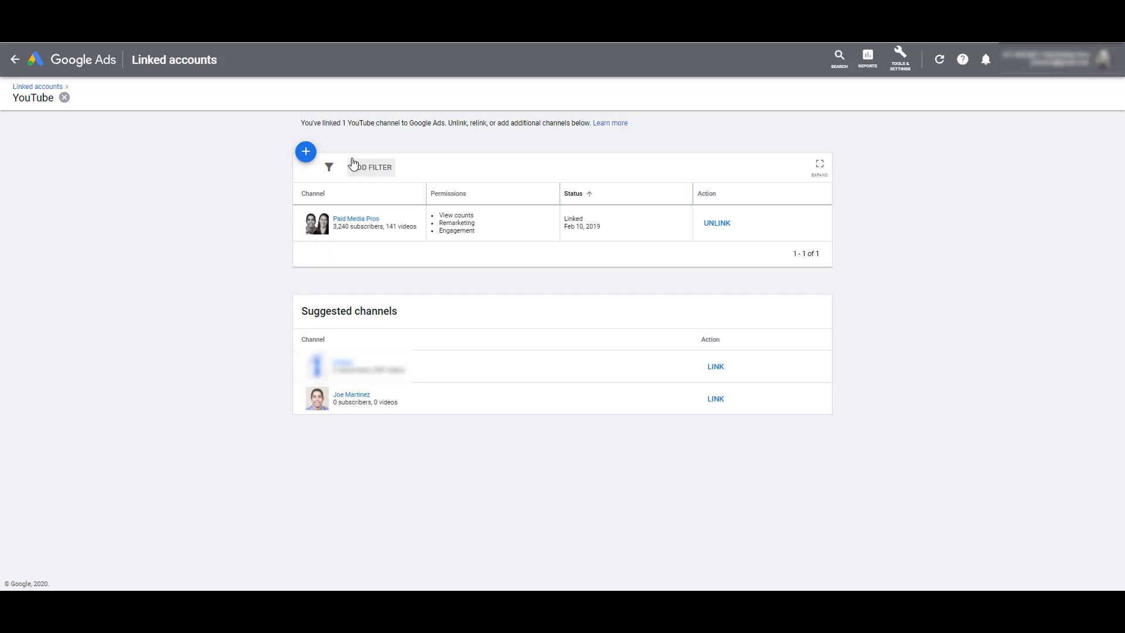
# - Open and cancel the Link a YouTube channel dialogs, including the second suggested channel
pyautogui.click(306, 153)
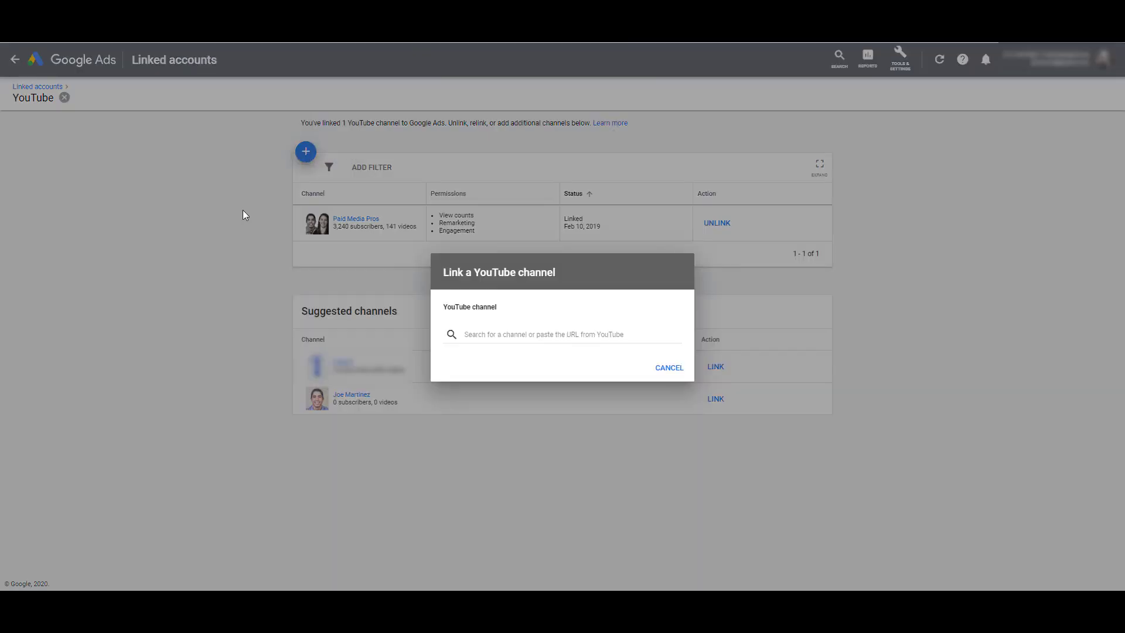
pyautogui.click(680, 375)
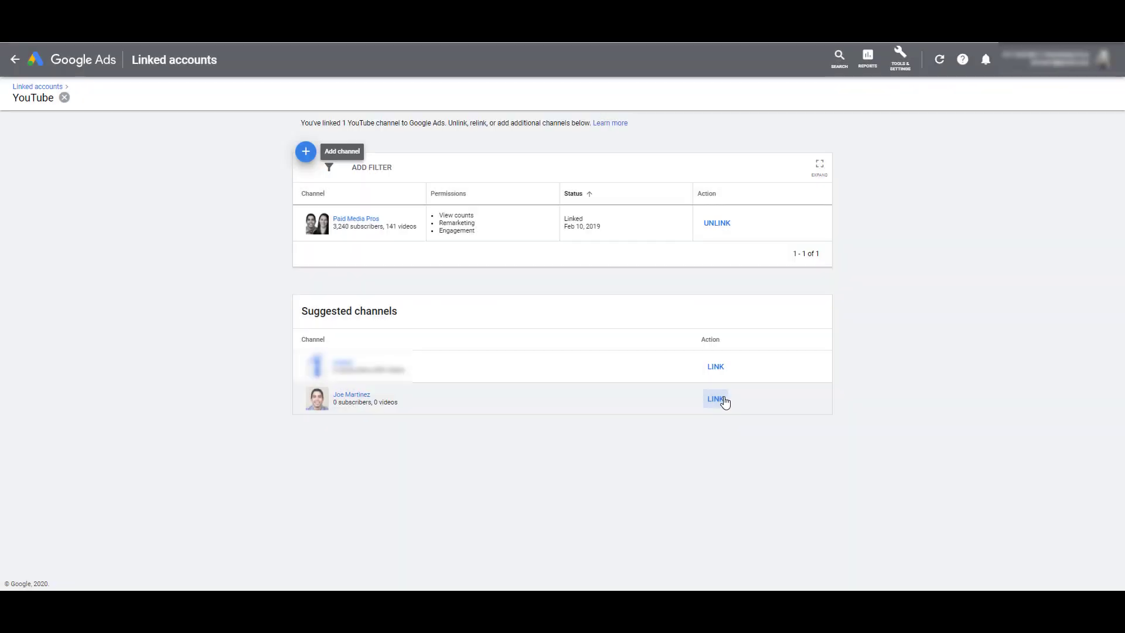
pyautogui.click(716, 399)
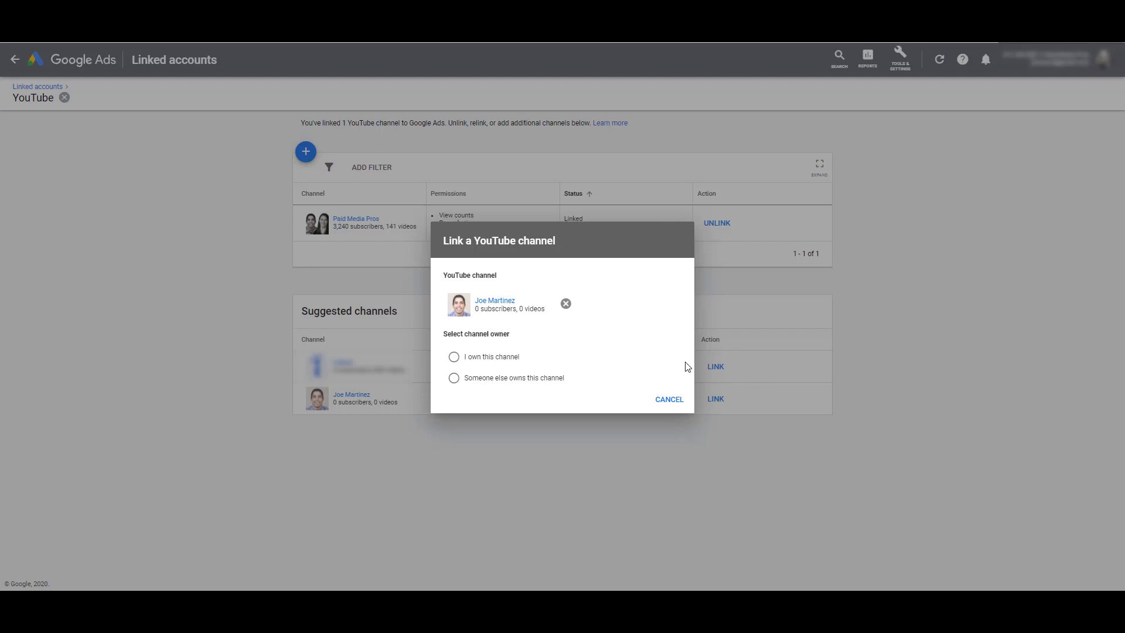
pyautogui.click(669, 399)
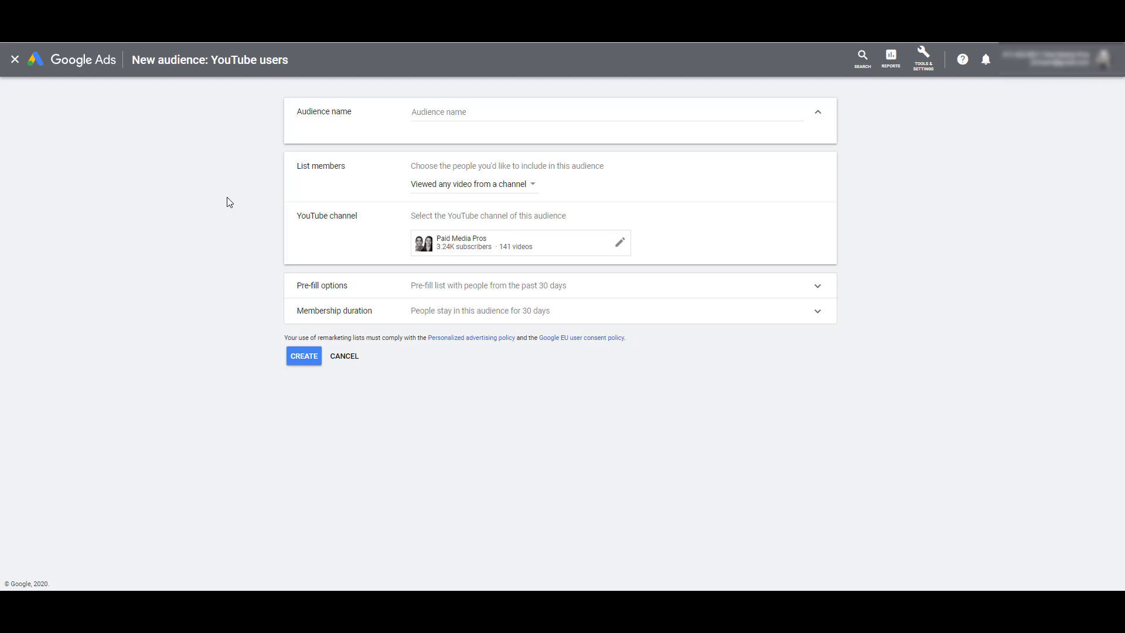
# - Set List members to 'Viewed certain videos' and search the channel's videos for 'linkedin'
pyautogui.click(490, 186)
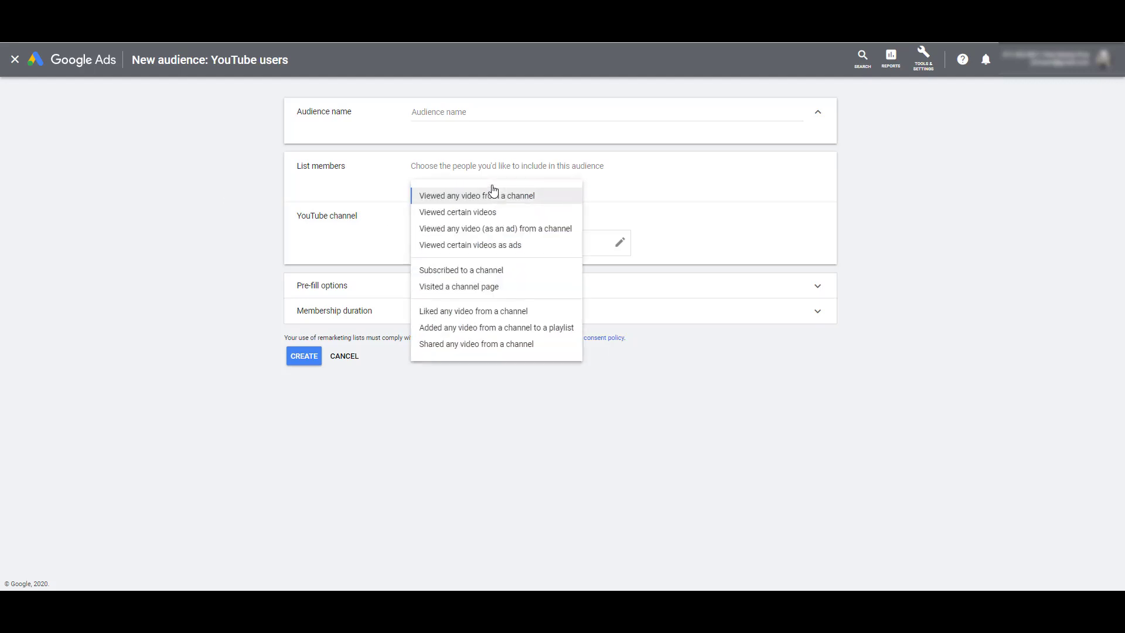
pyautogui.click(497, 219)
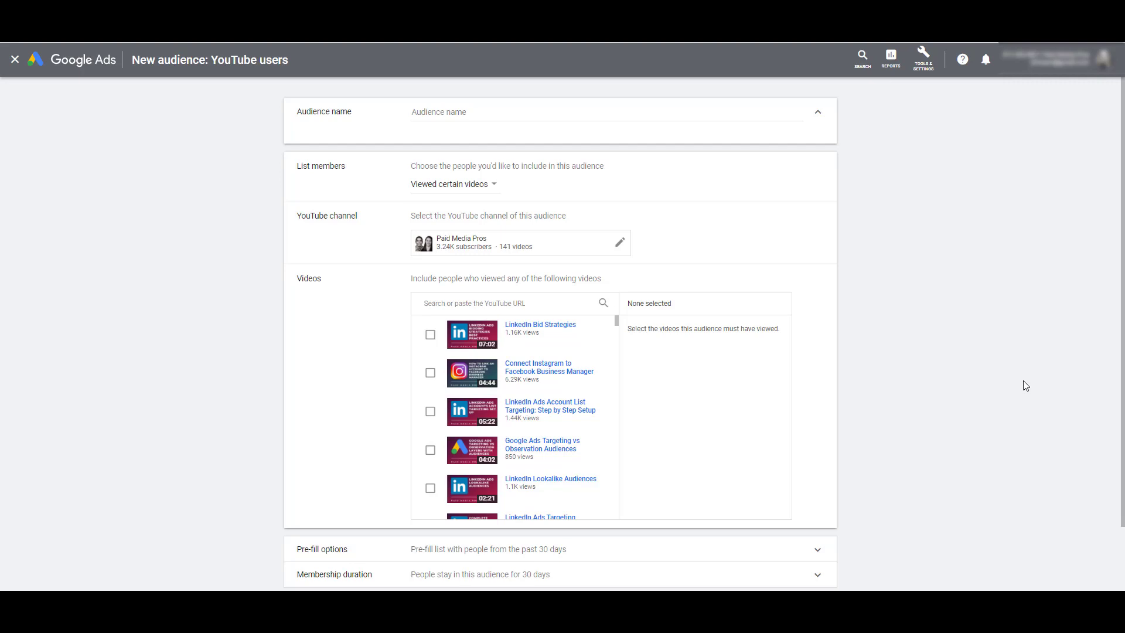
pyautogui.click(491, 304)
pyautogui.write('linkedin')
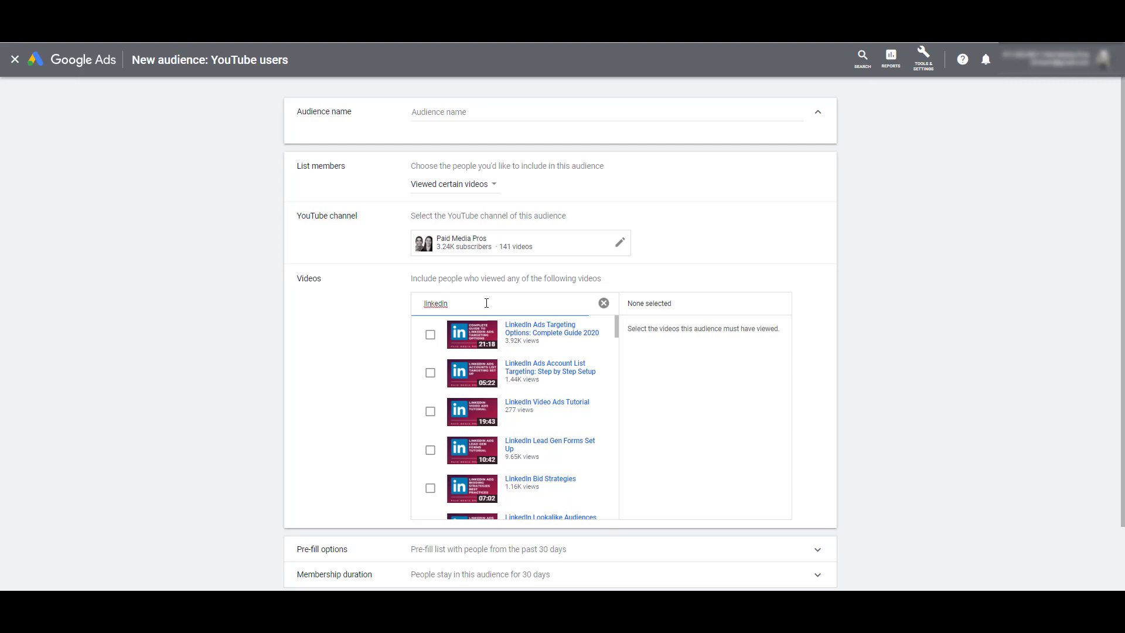
# - Tick four LinkedIn videos, then clear all selections and reopen the List members options
pyautogui.click(430, 334)
pyautogui.click(430, 373)
pyautogui.click(430, 411)
pyautogui.click(430, 450)
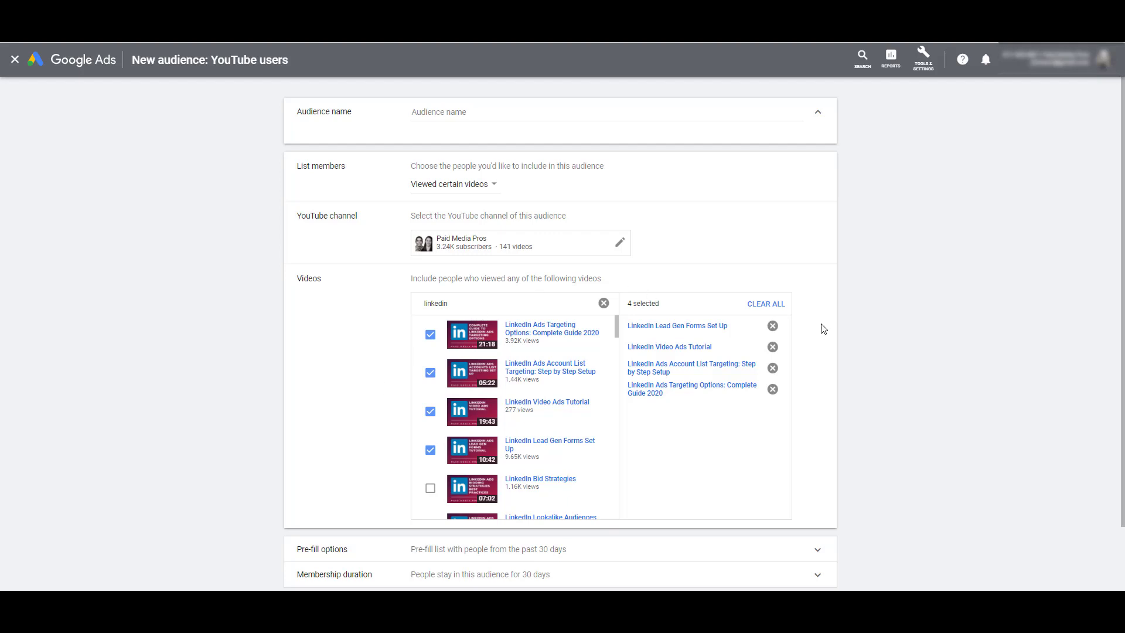
pyautogui.click(766, 303)
pyautogui.click(469, 184)
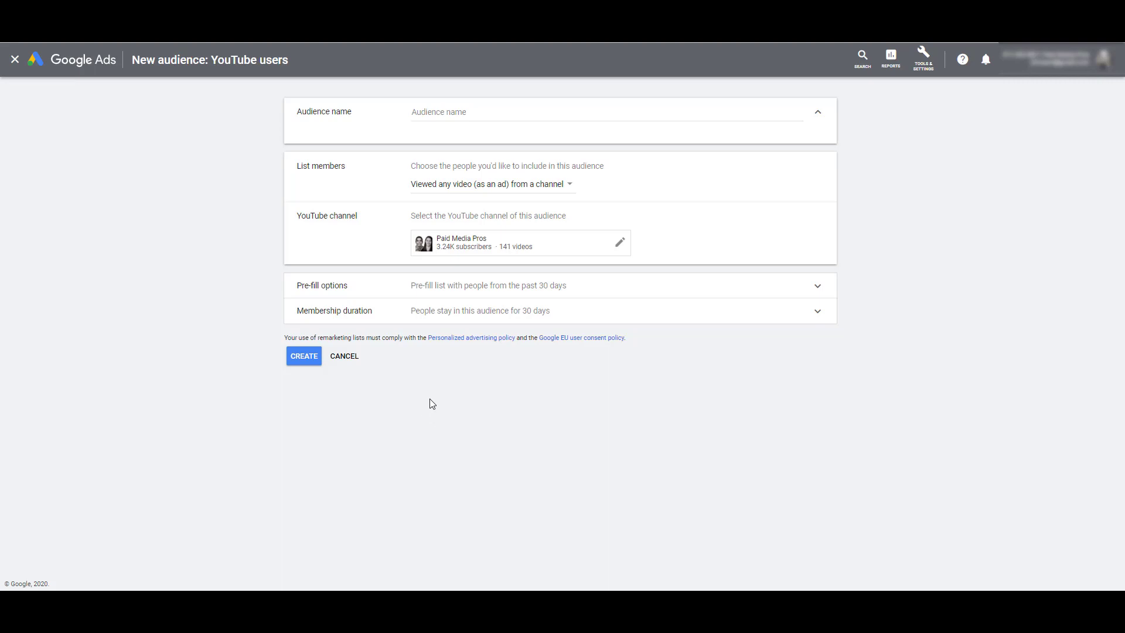
# - Open the List members dropdown to choose viewers of certain videos as ads
pyautogui.click(489, 185)
# - Choose 'Viewed certain videos as ads' and search the channel's videos for 'facebook'
pyautogui.click(501, 246)
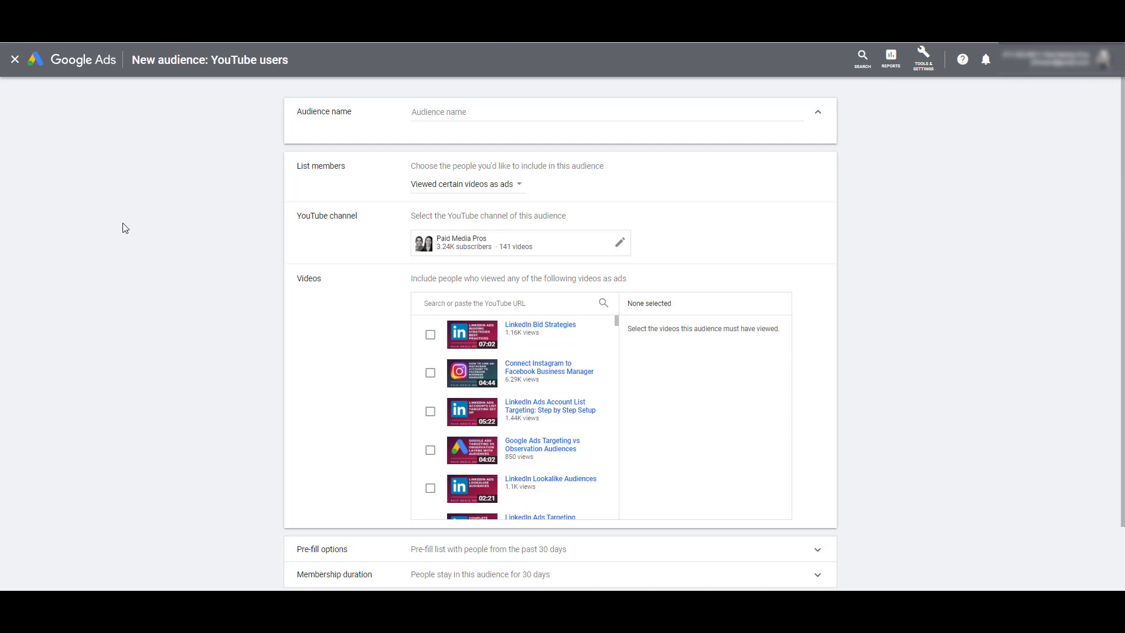
pyautogui.click(558, 306)
pyautogui.write('facebook')
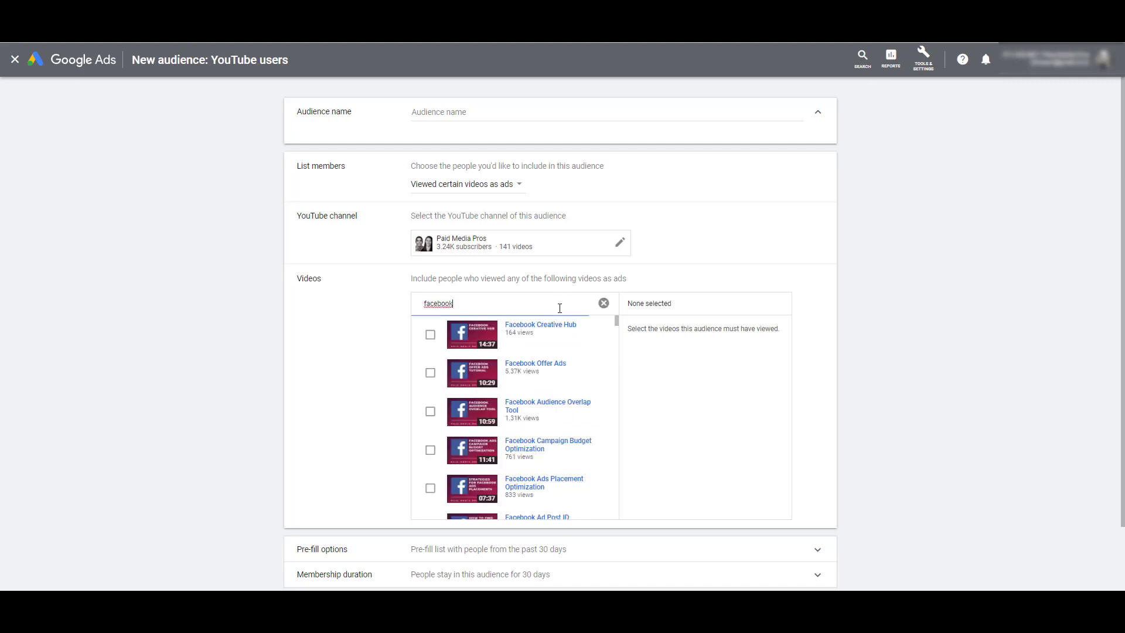
# - Tick three Facebook videos, clear all selections, and reopen the List members options
pyautogui.click(430, 334)
pyautogui.click(430, 372)
pyautogui.click(431, 413)
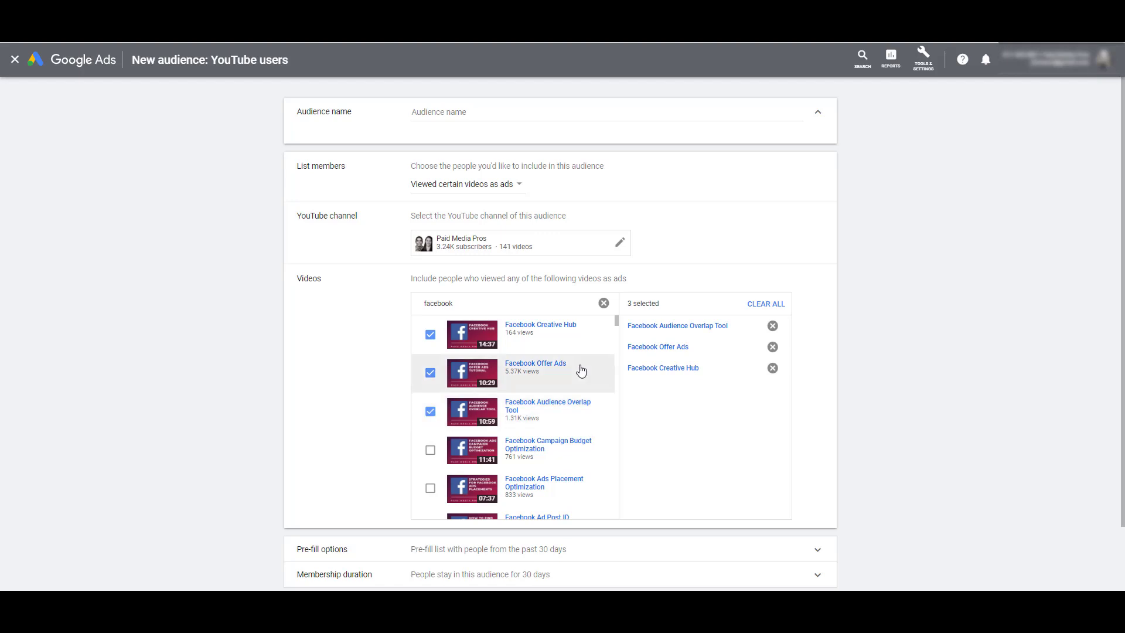
pyautogui.click(751, 305)
pyautogui.click(516, 185)
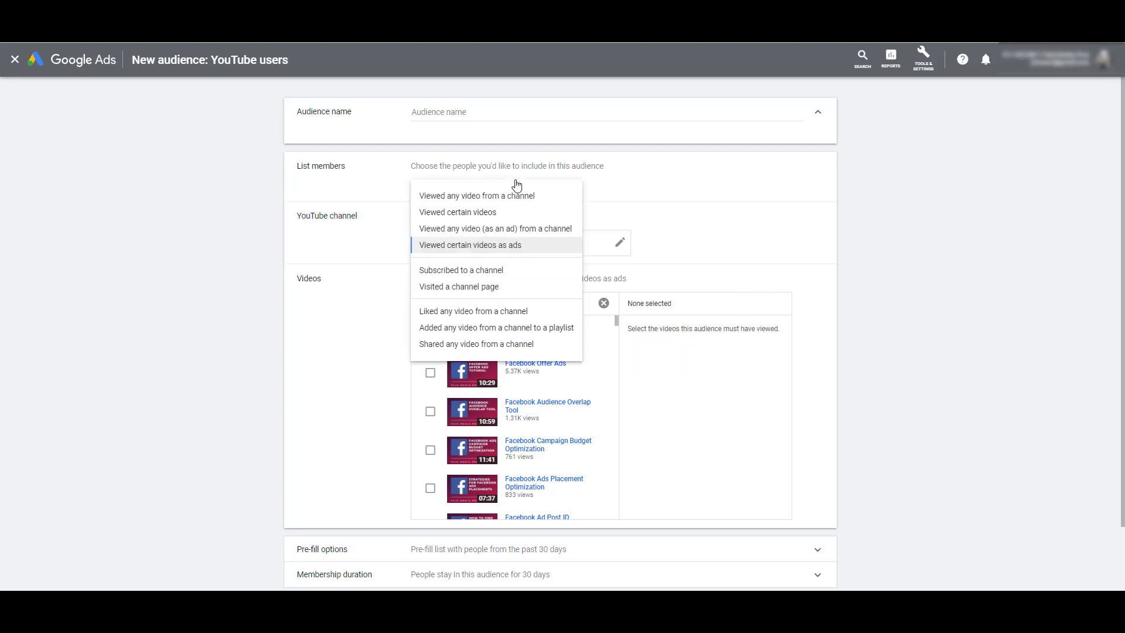
# - Pick channel-page visitors as members, then browse Paid Media Pros uploads on YouTube and open 'Intro to Taboola Ads'
pyautogui.click(497, 289)
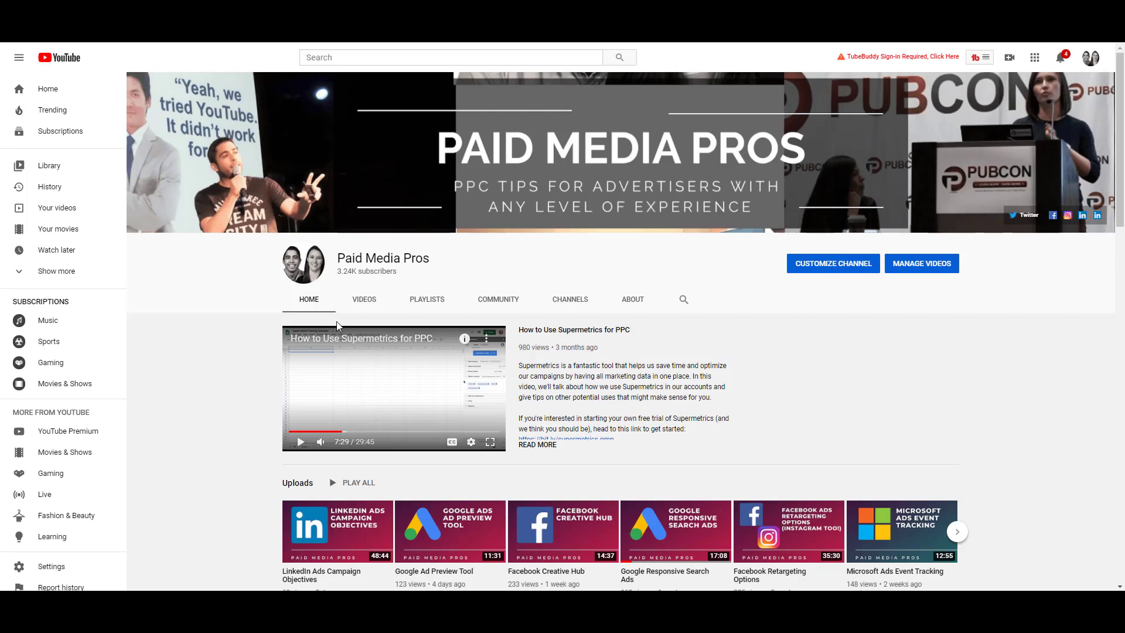
pyautogui.click(363, 300)
pyautogui.scroll(-6, 413, 306)
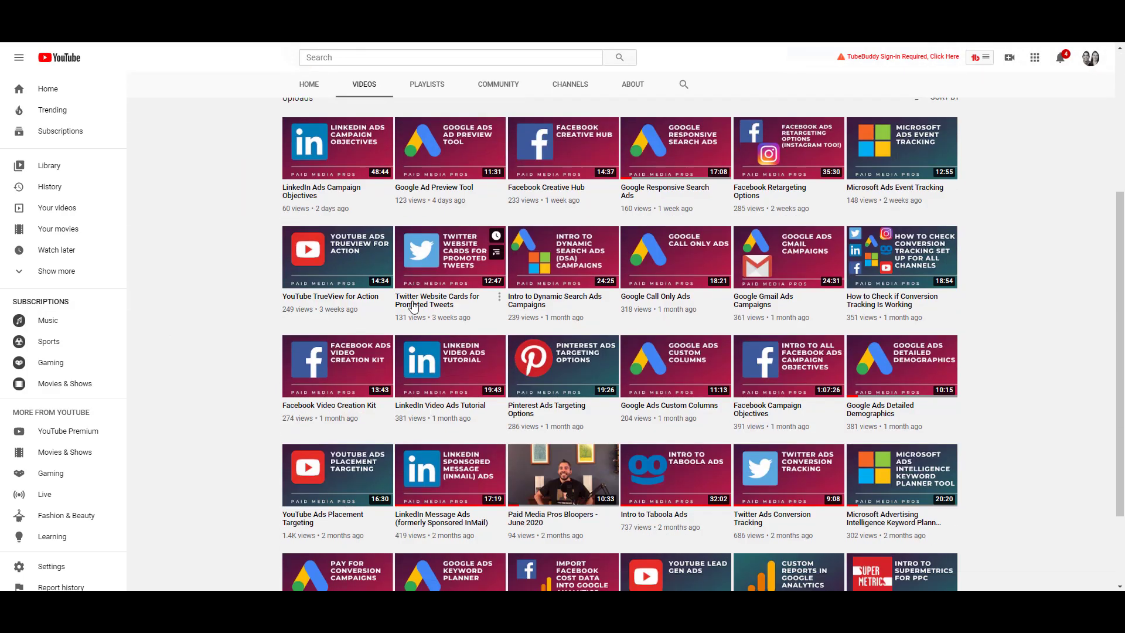
pyautogui.scroll(6, 412, 309)
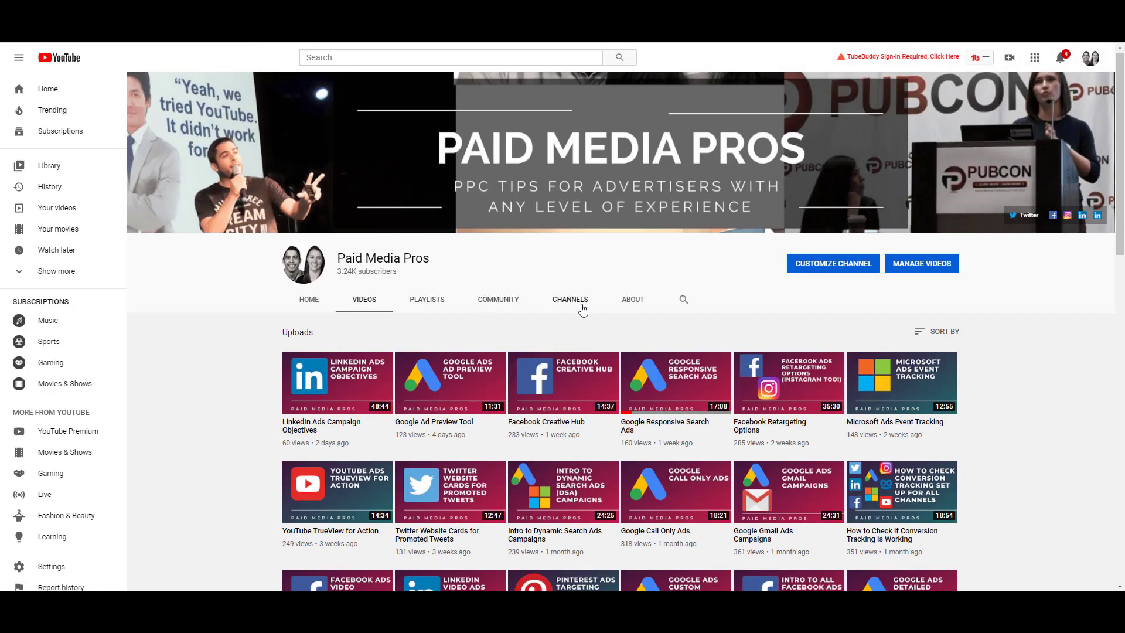
pyautogui.click(632, 300)
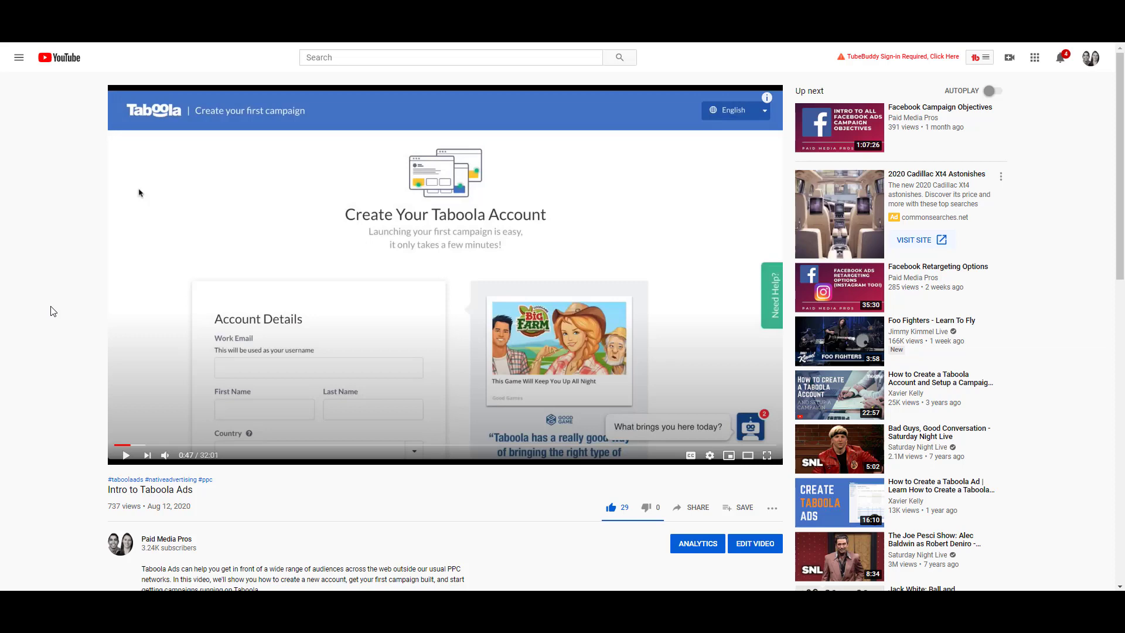
# - Scroll down the 'Intro to Taboola Ads' watch page to its description and comments
pyautogui.scroll(-3, 54, 312)
pyautogui.scroll(-1, 50, 312)
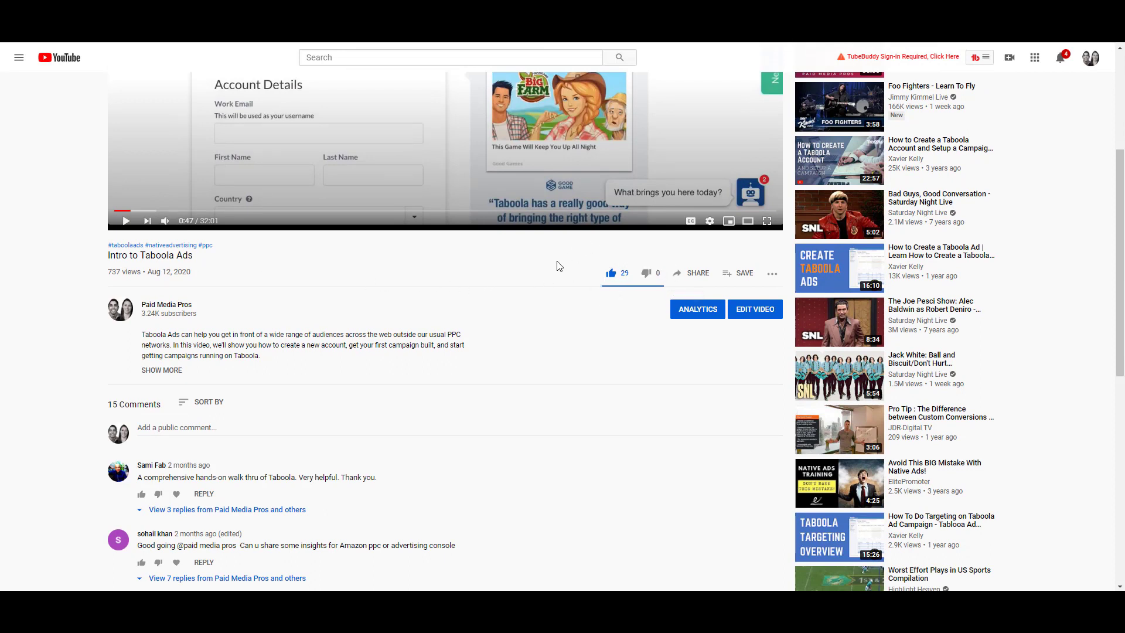
pyautogui.click(689, 274)
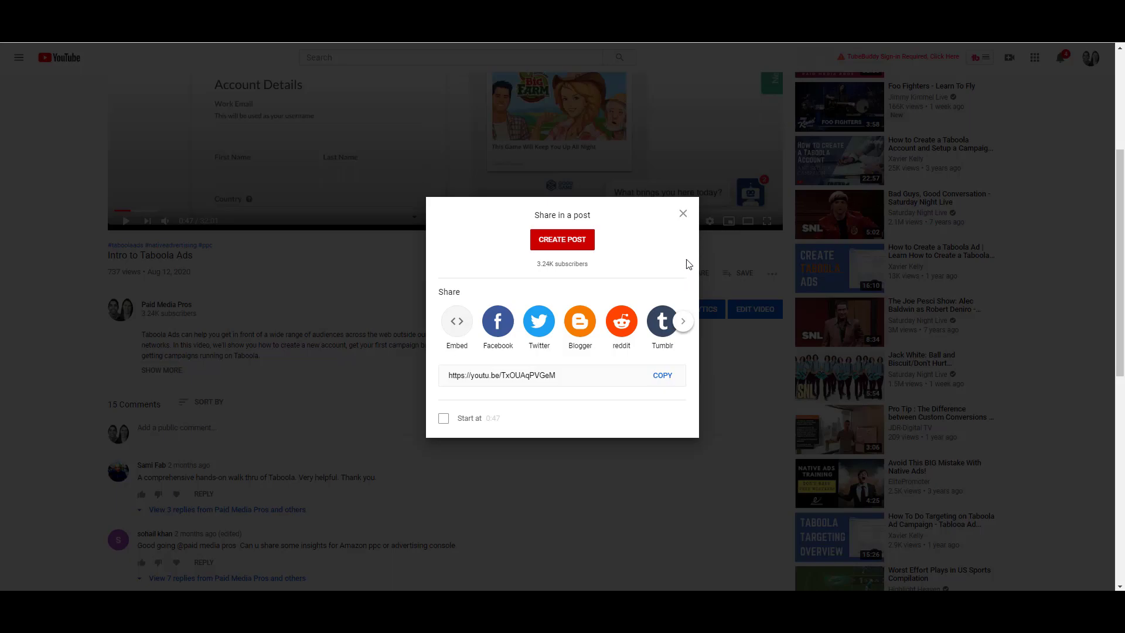
pyautogui.click(682, 213)
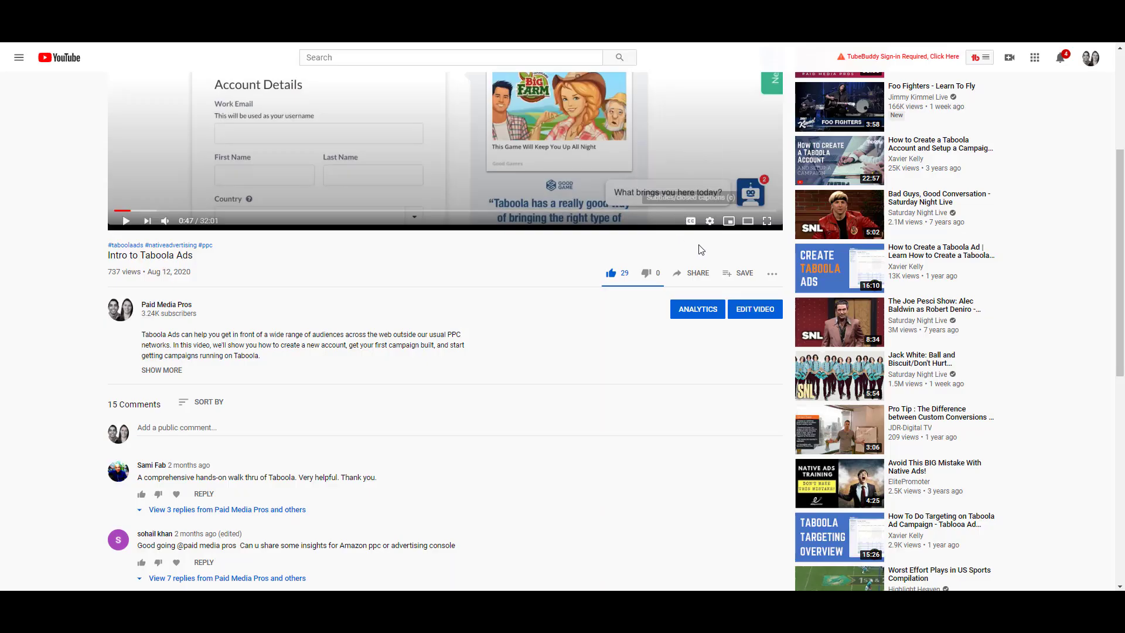
pyautogui.click(739, 280)
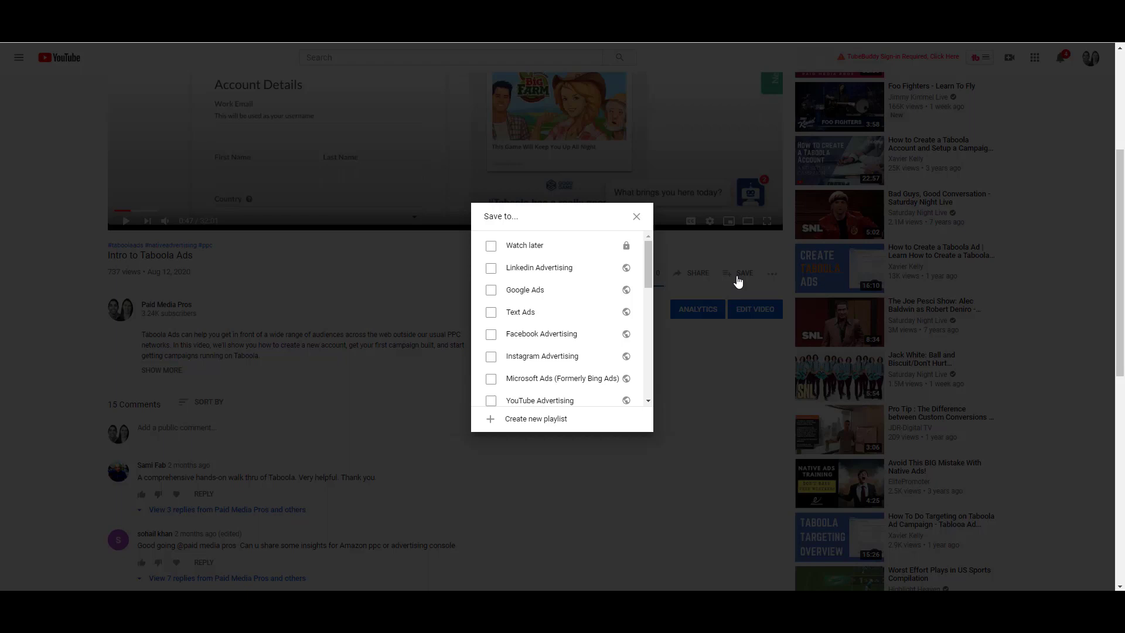
pyautogui.click(636, 216)
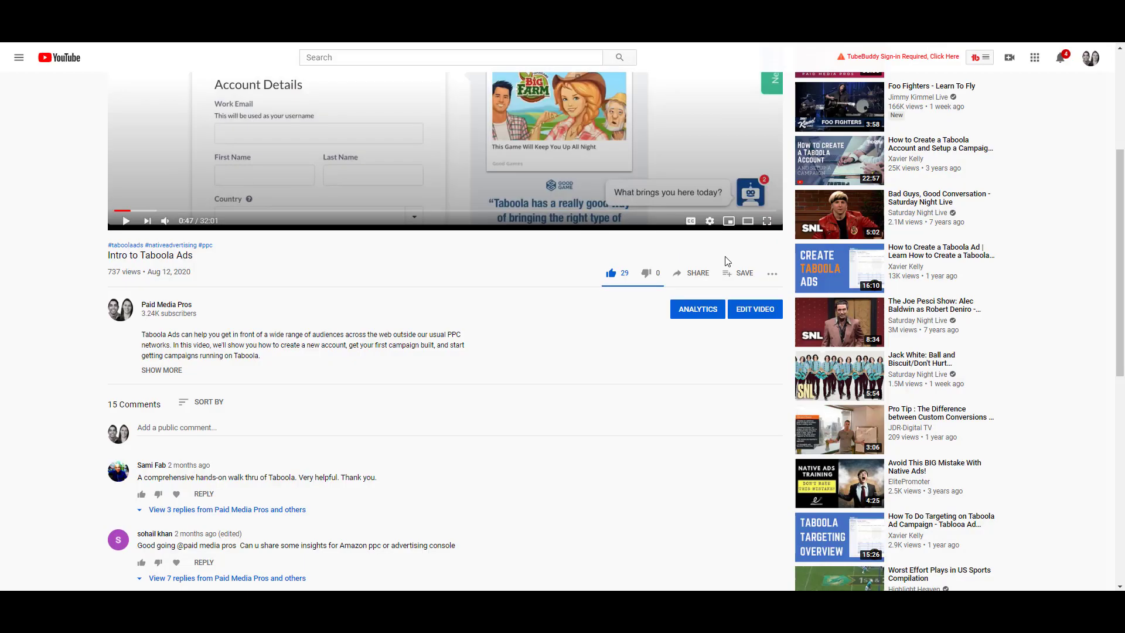
# - Click into the 'Add a public comment...' box under the 'Intro to Taboola Ads' video
pyautogui.click(371, 427)
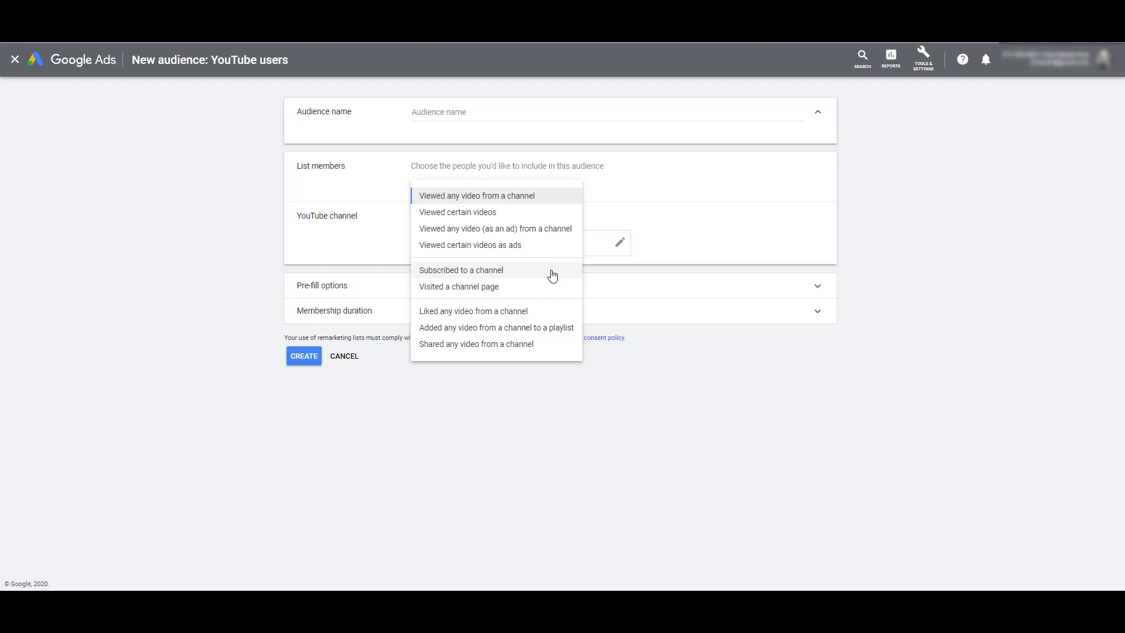
# - Set List members to 'Subscribed to a channel' for Paid Media Pros
pyautogui.click(552, 276)
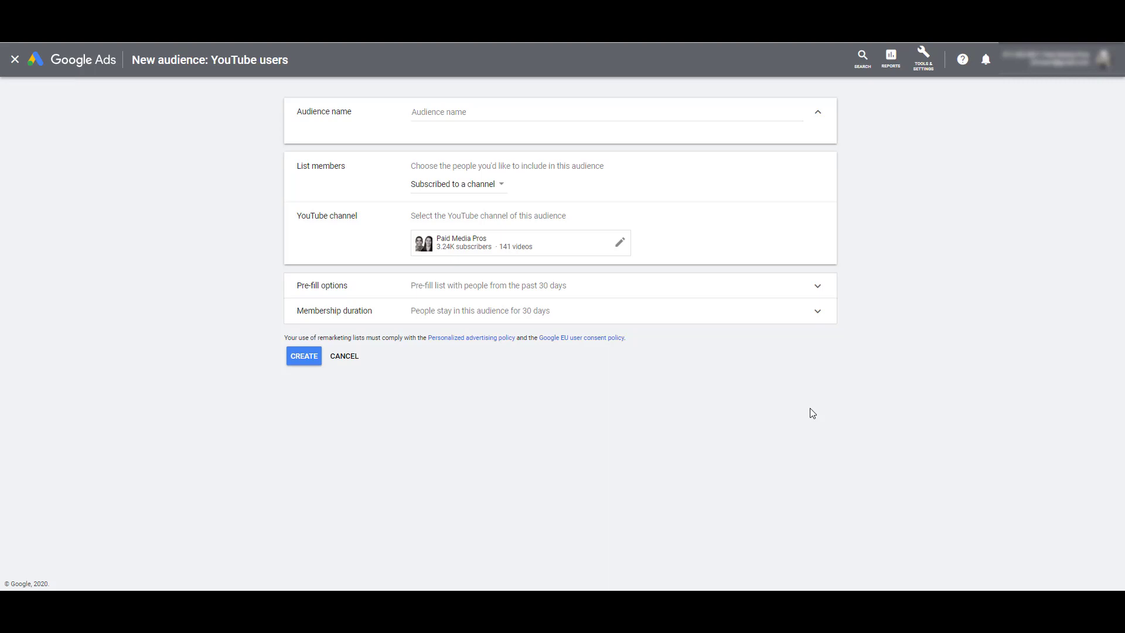
# - Try List members 'Liked any video' and 'Added to a playlist', ending on 'Shared any video from a channel'
pyautogui.click(486, 185)
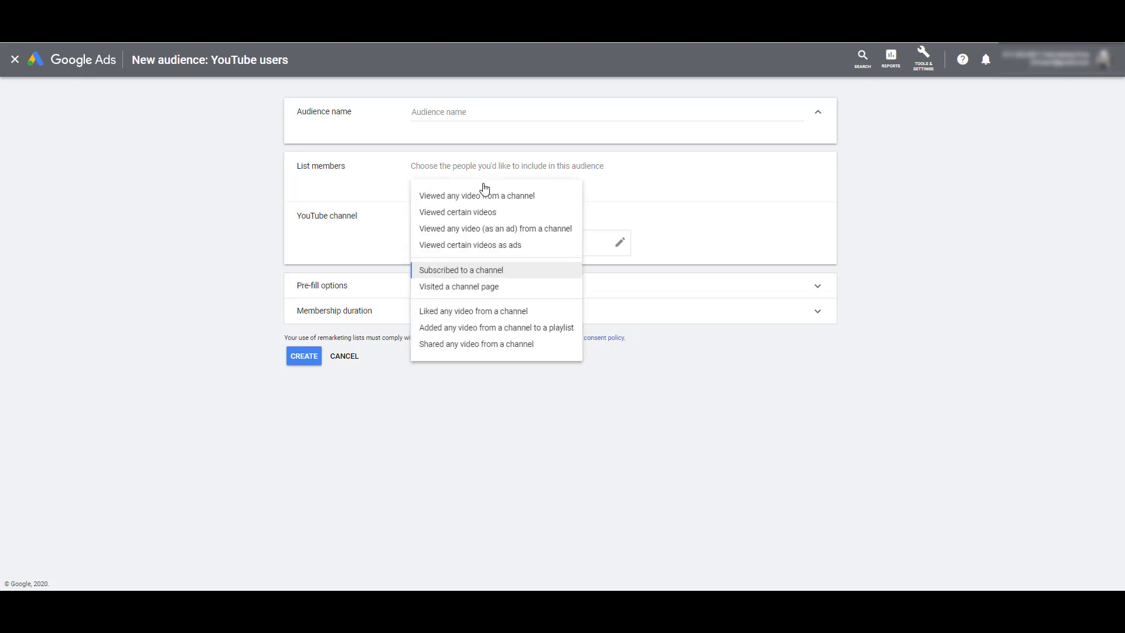
pyautogui.click(503, 318)
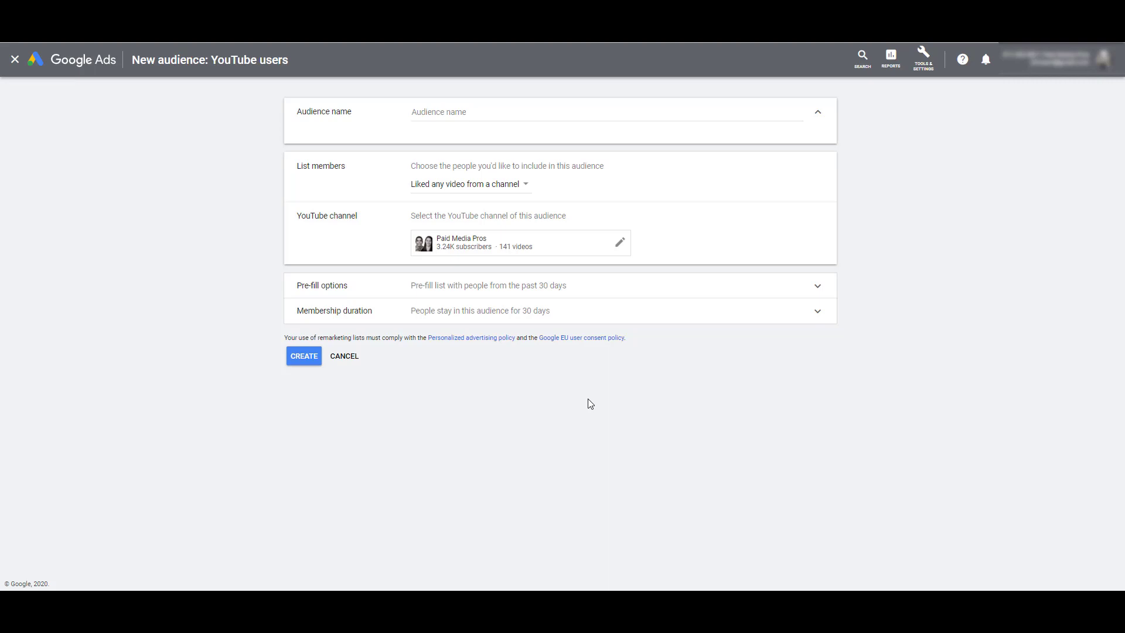
pyautogui.click(495, 184)
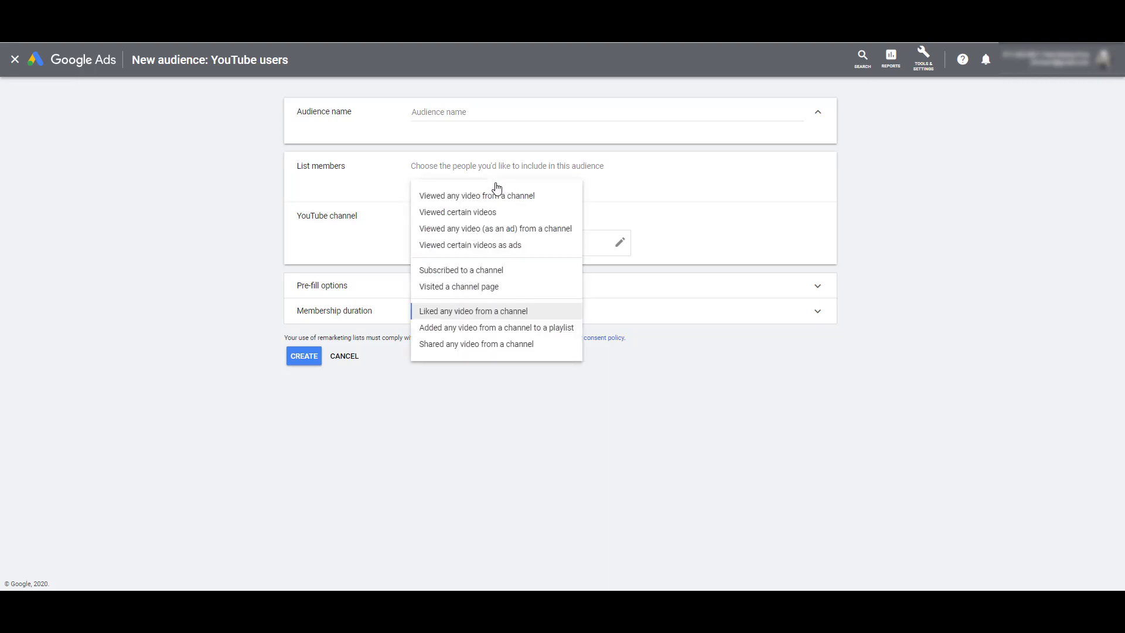
pyautogui.click(520, 328)
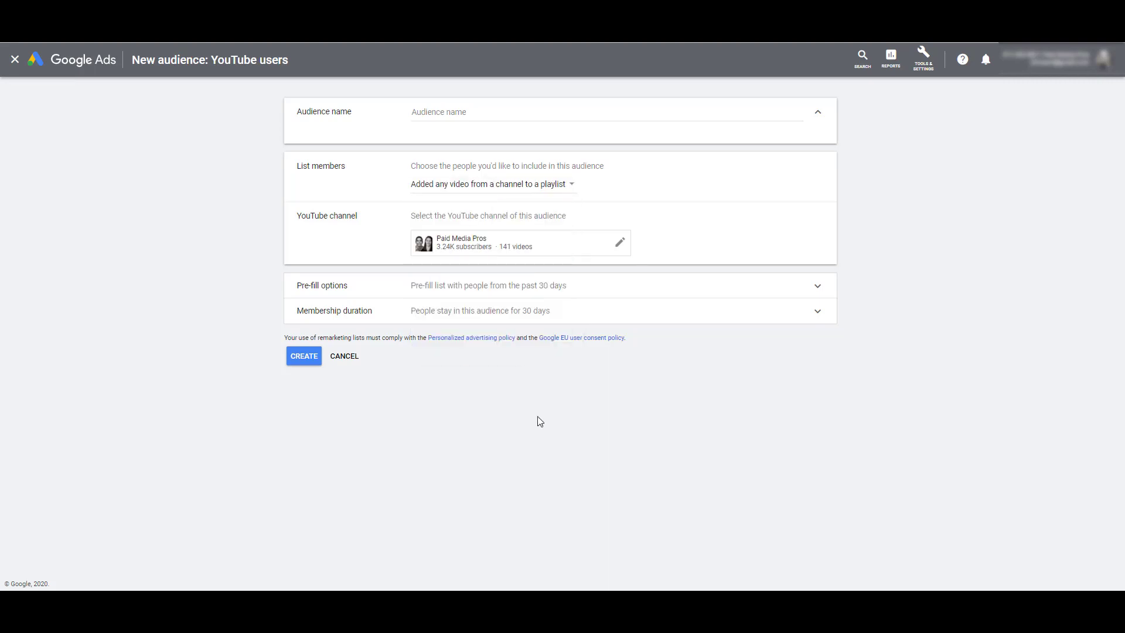
pyautogui.click(476, 186)
pyautogui.click(501, 344)
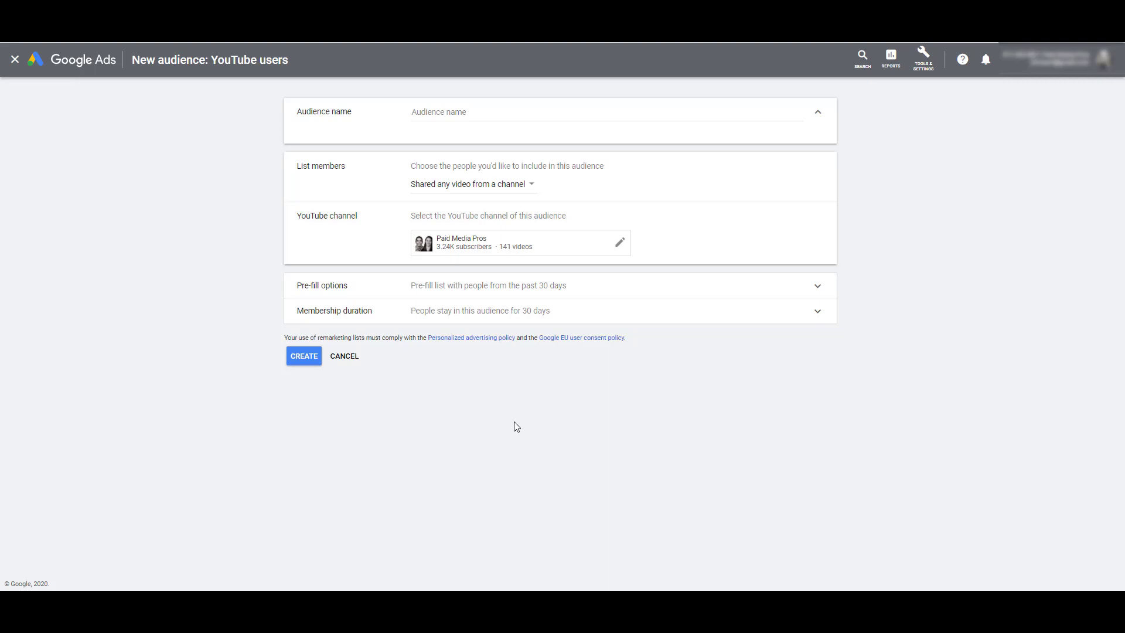
# - Reveal the audience's 30-day membership duration, highlight the 540-day maximum note, and show pre-fill options
pyautogui.click(546, 311)
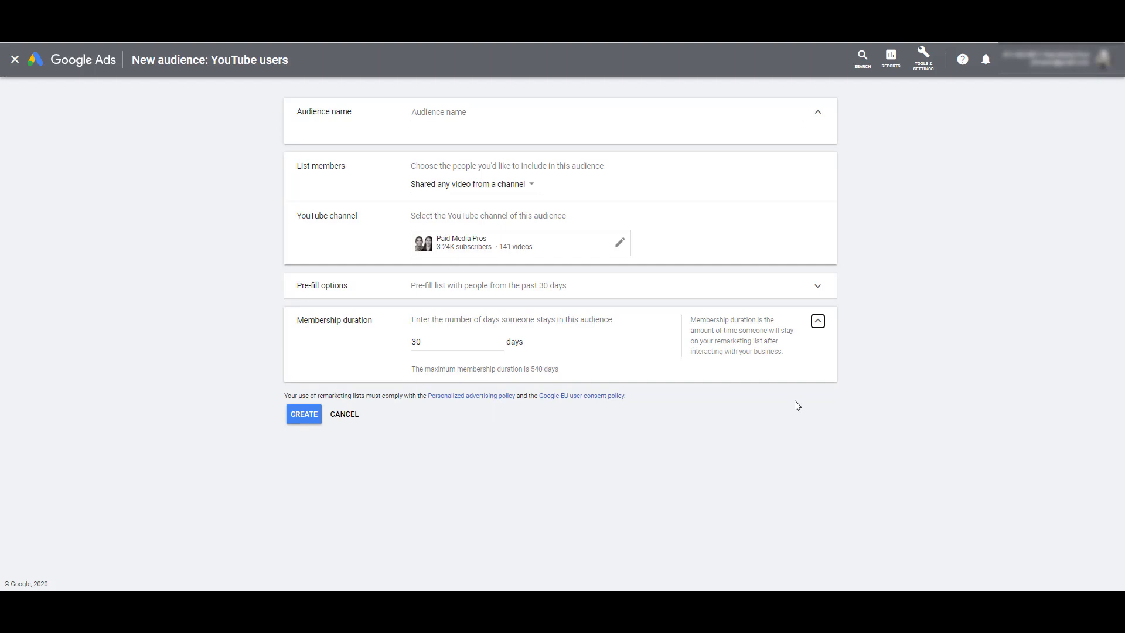
pyautogui.moveTo(564, 369); pyautogui.dragTo(397, 362)
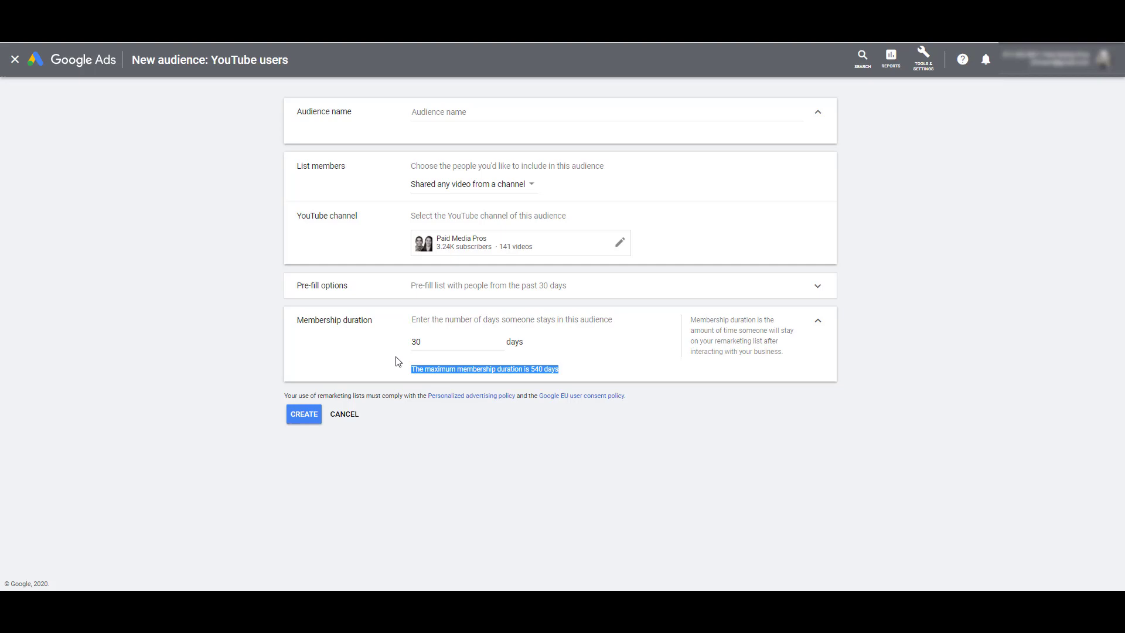
pyautogui.click(467, 293)
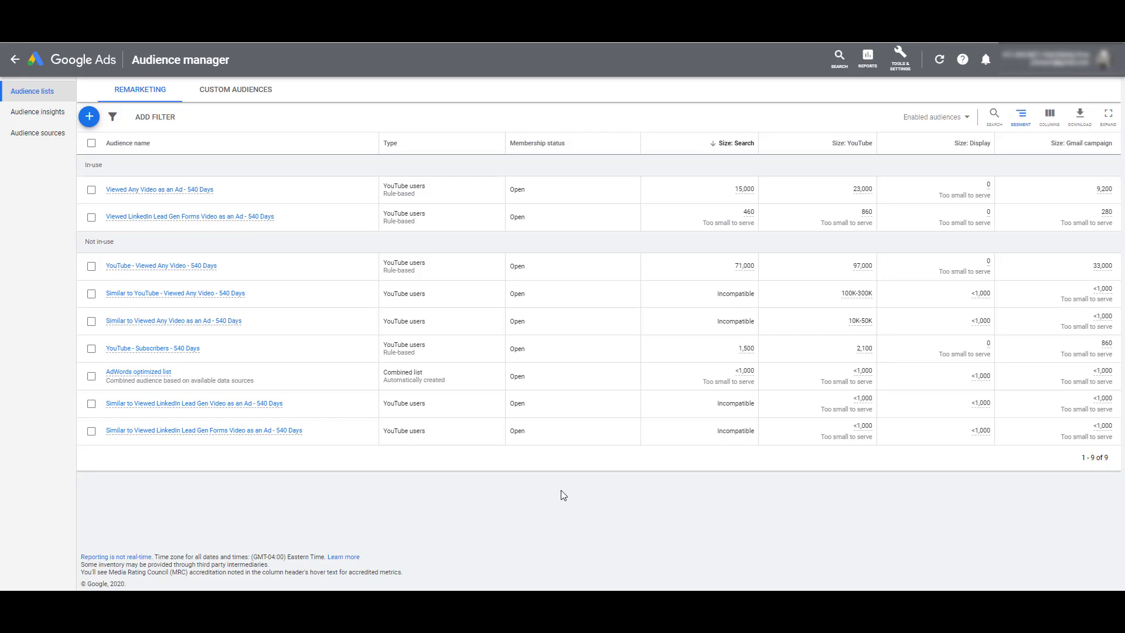
# - Apply a Type: YouTube users filter, leaving 8 remarketing audiences listed
pyautogui.click(156, 118)
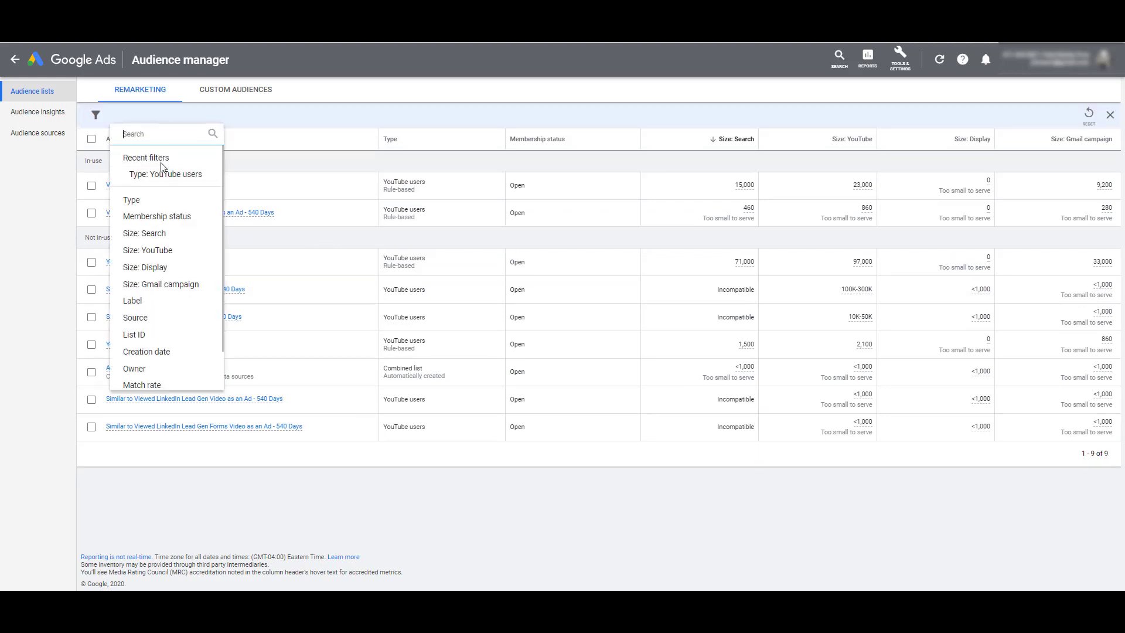
pyautogui.click(174, 201)
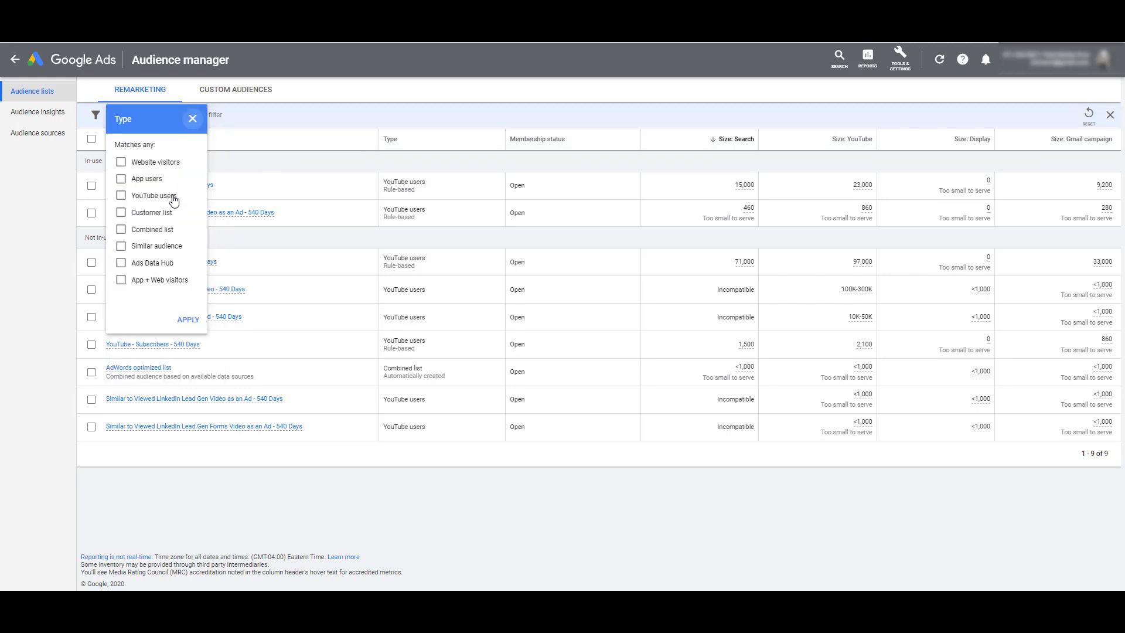
pyautogui.click(174, 197)
pyautogui.click(188, 319)
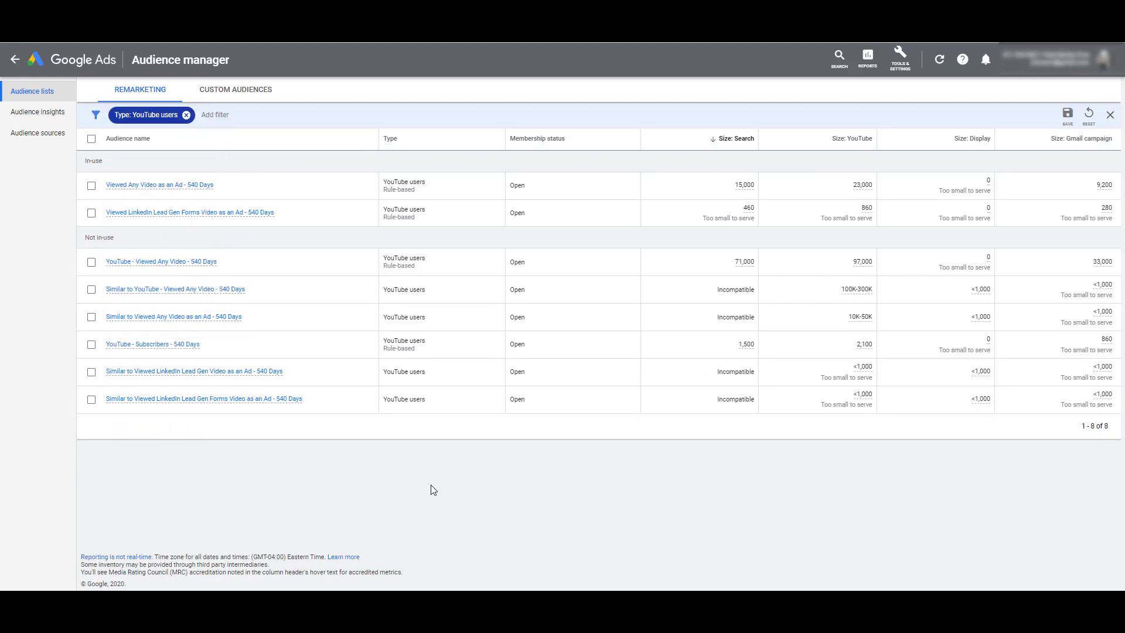